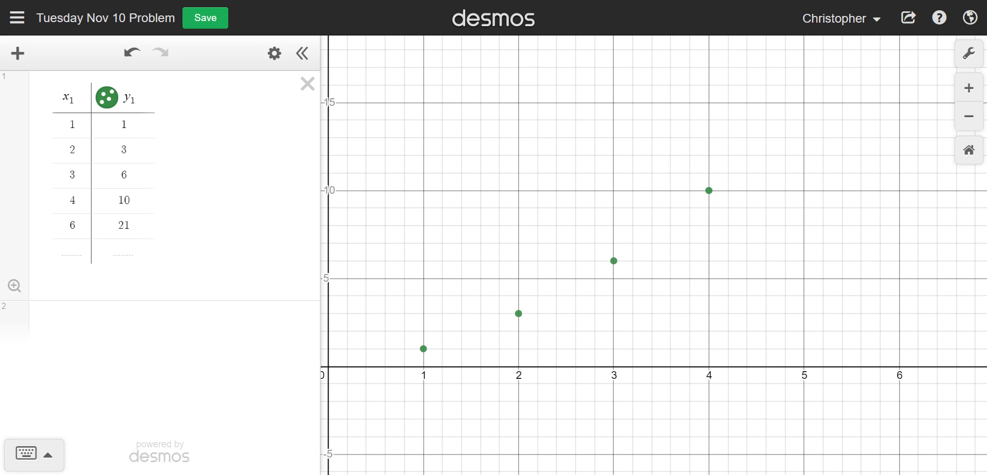
Start a new expression below the table with the variable y₁, using 1 as a subscript.
{"action": "left_click", "coordinate": [59, 328]}
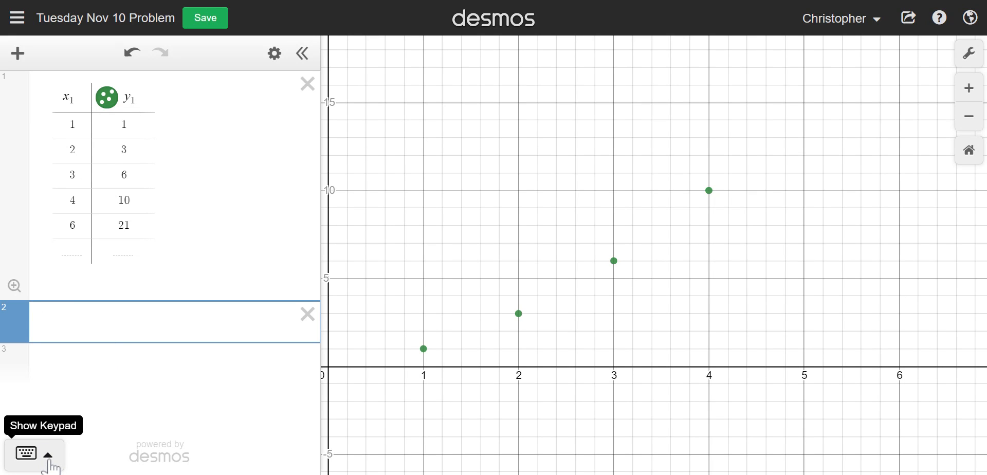
{"action": "left_click", "coordinate": [30, 453]}
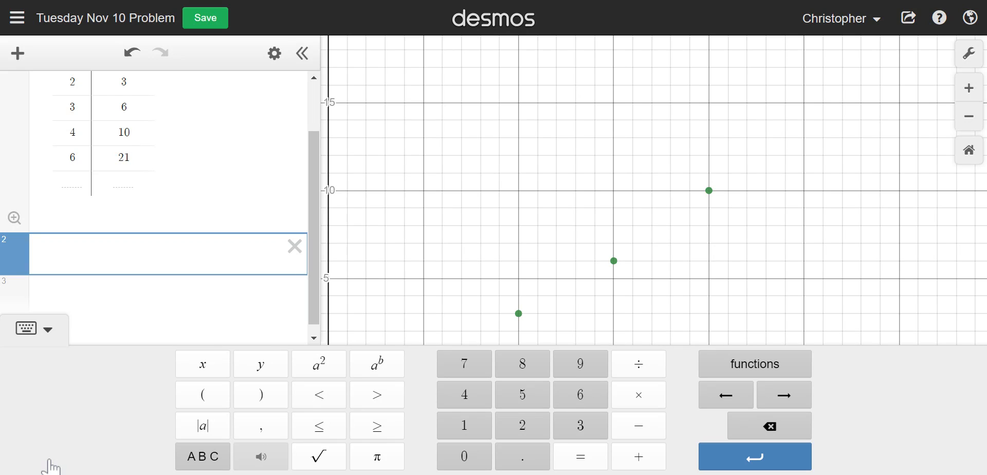
{"action": "left_click", "coordinate": [259, 363]}
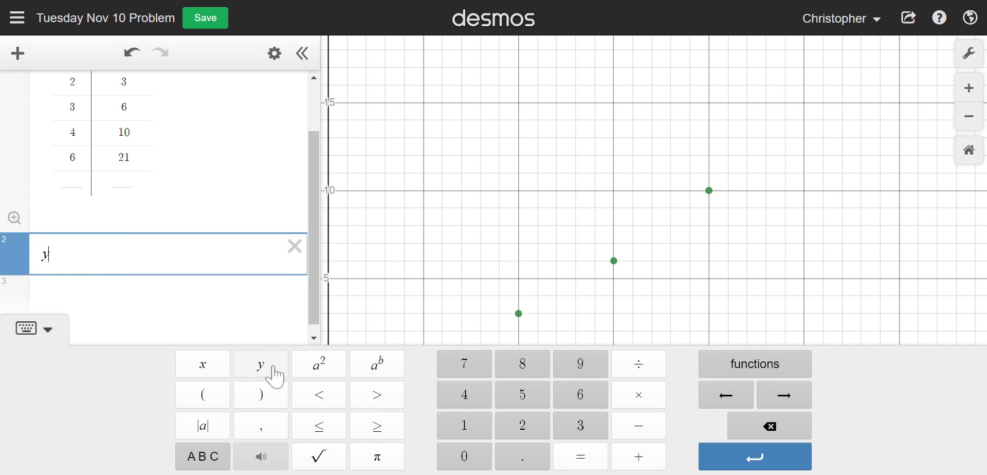
{"action": "left_click", "coordinate": [194, 460]}
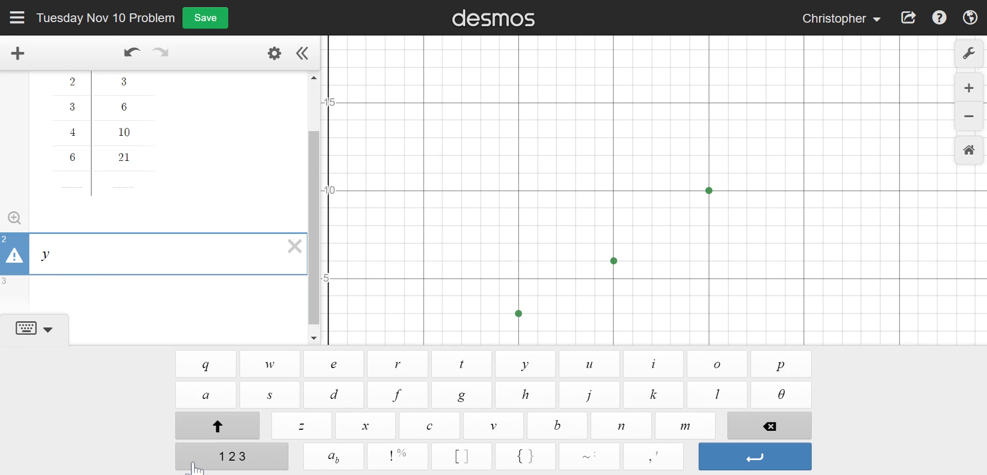
{"action": "left_click", "coordinate": [333, 456]}
{"action": "scroll", "coordinate": [155, 205], "scroll_direction": "up", "scroll_amount": 2}
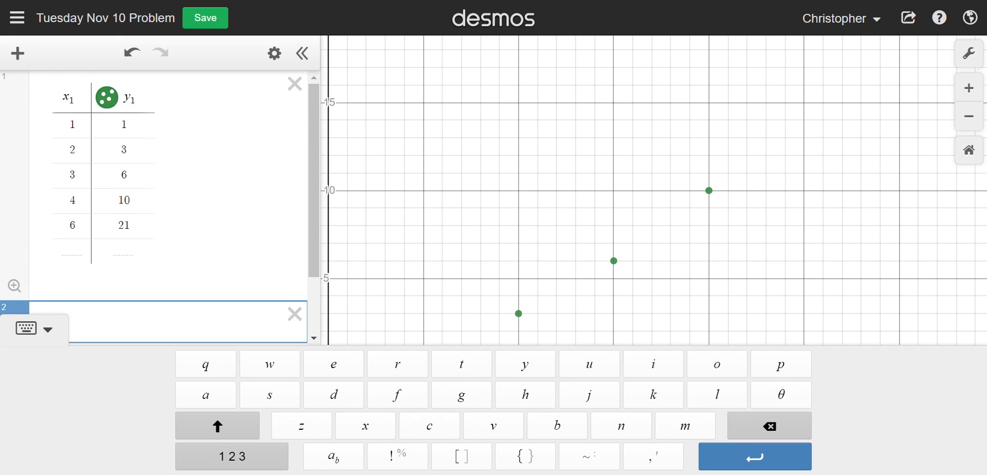
{"action": "type", "text": "y"}
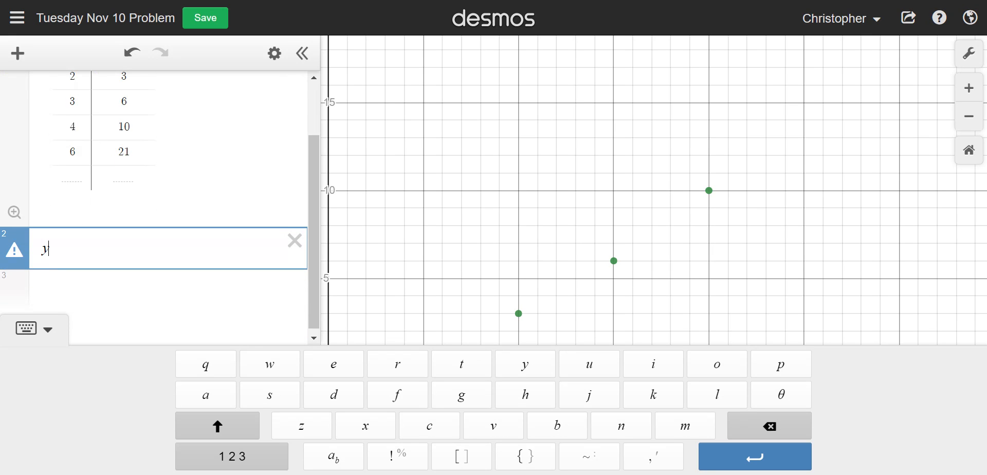
{"action": "left_click", "coordinate": [335, 461]}
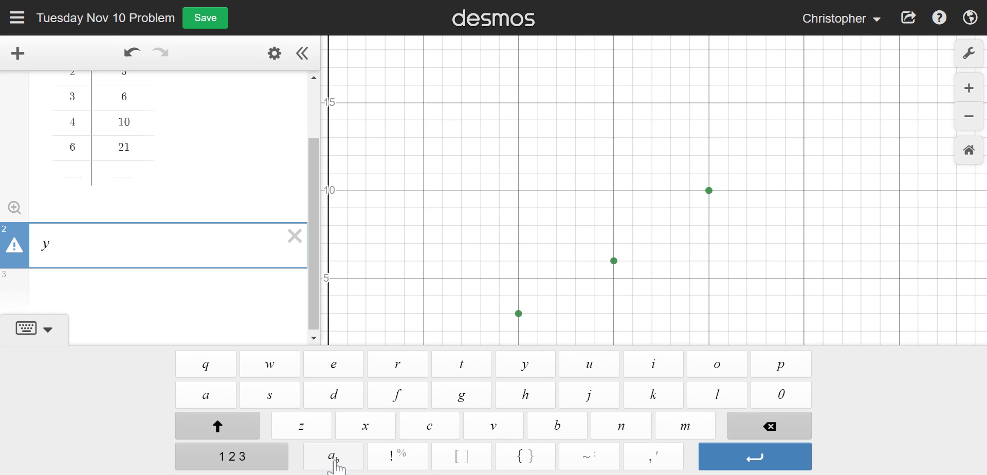
{"action": "type", "text": "1"}
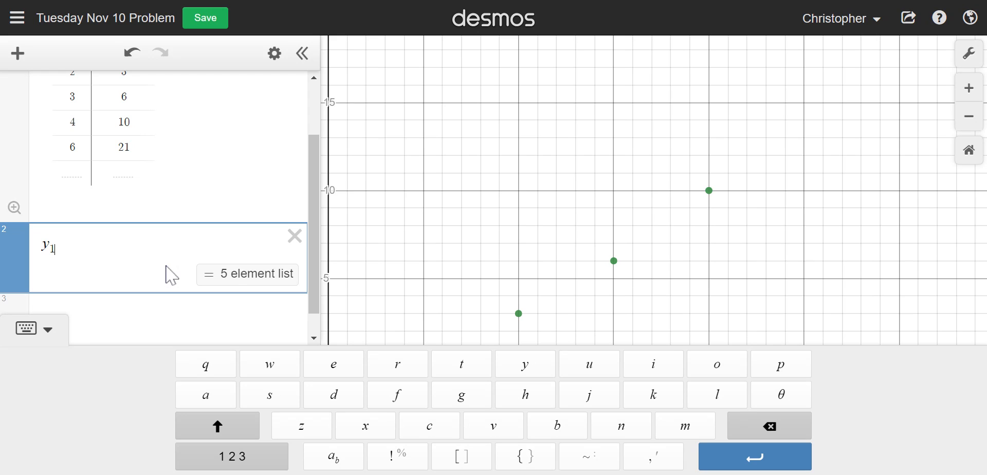
Extend the y₁ expression into the regression model y₁ ~ ax₁.
{"action": "left_click", "coordinate": [81, 274]}
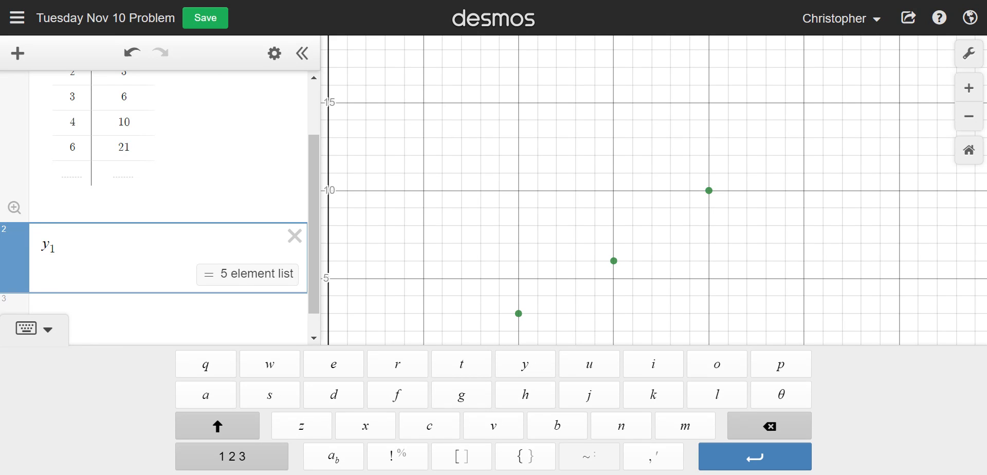
{"action": "left_click", "coordinate": [588, 462]}
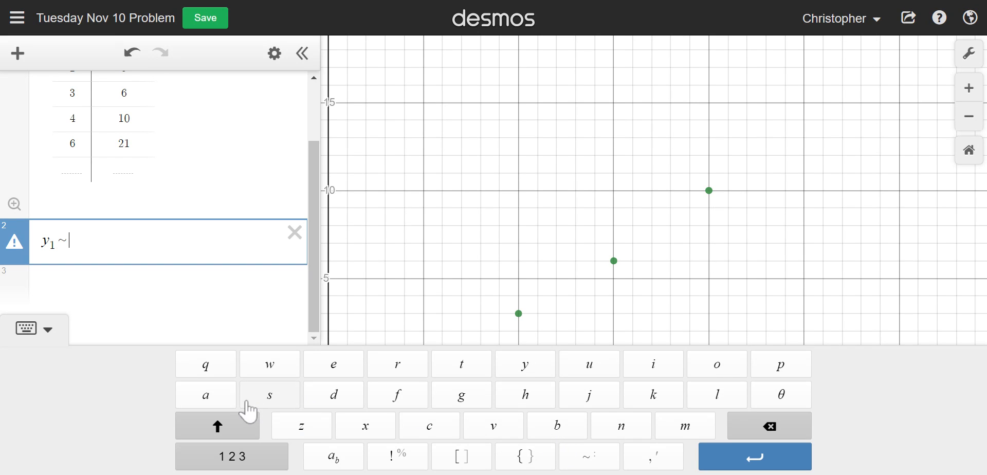
{"action": "left_click", "coordinate": [215, 406]}
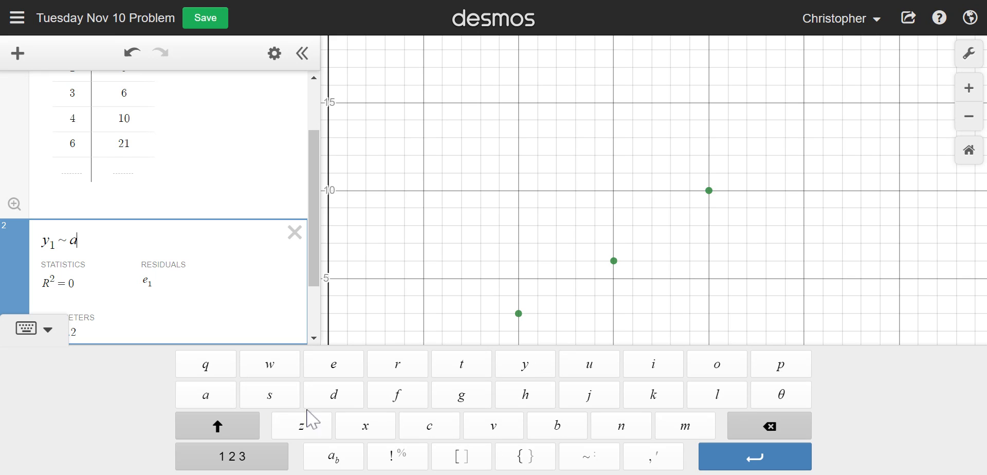
{"action": "left_click", "coordinate": [366, 428]}
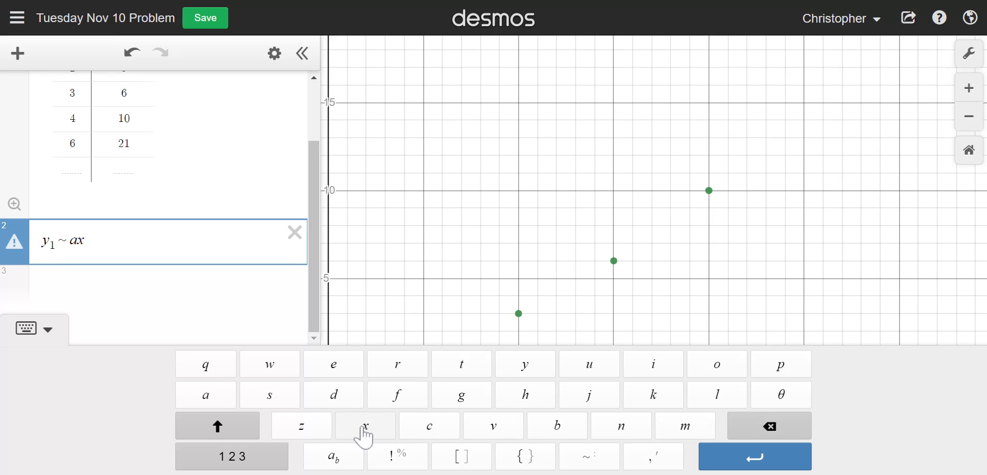
{"action": "left_click", "coordinate": [334, 458]}
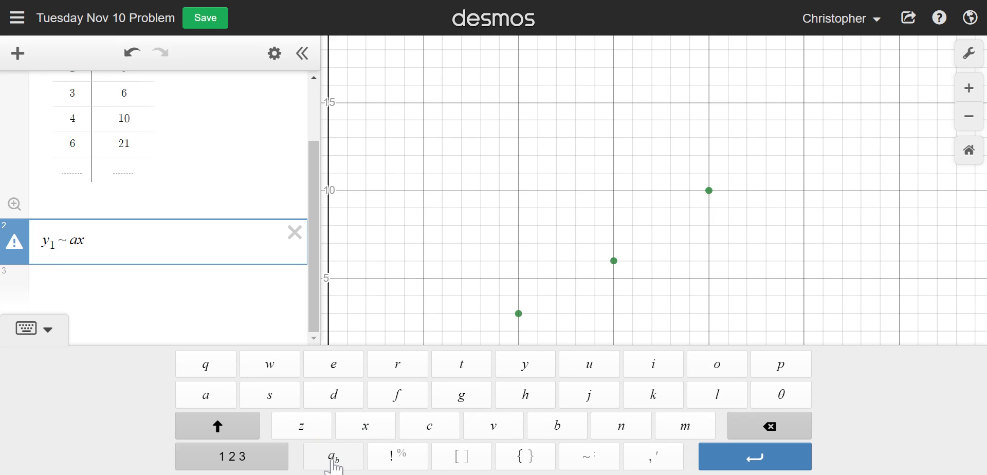
{"action": "type", "text": "1"}
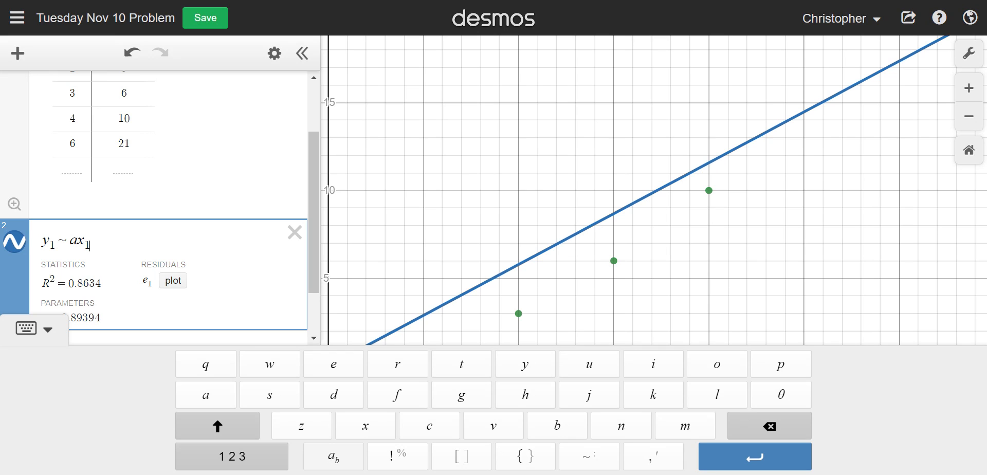
Square x₁ in the regression and add a linear term so it reads y₁ ~ ax₁² + bx₁.
{"action": "left_click", "coordinate": [259, 457]}
{"action": "left_click", "coordinate": [320, 370]}
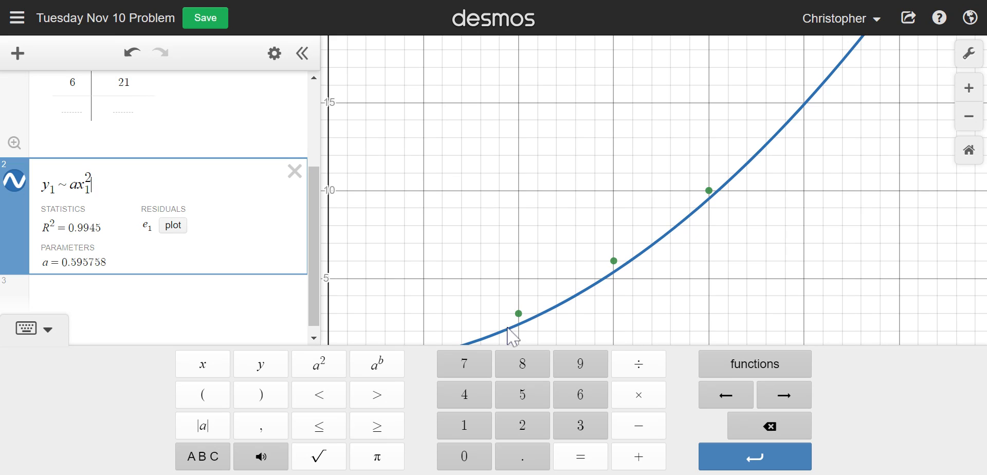
{"action": "left_click", "coordinate": [638, 457]}
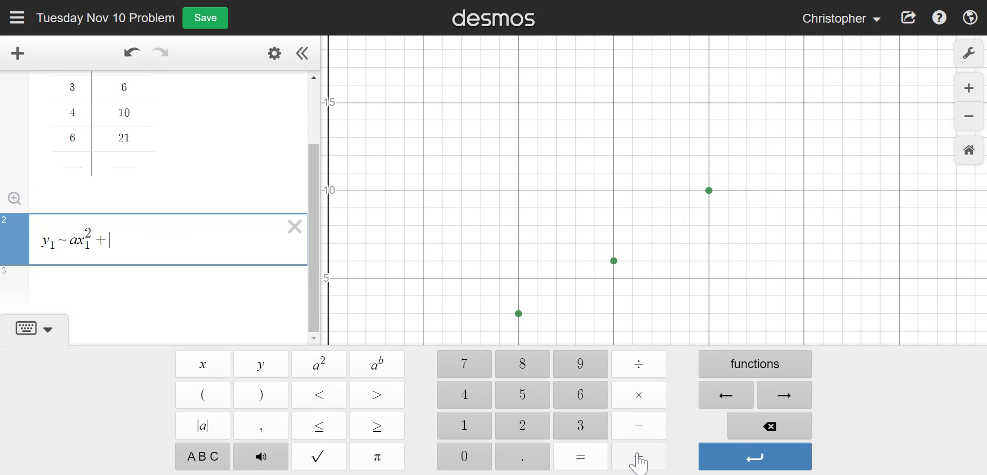
{"action": "left_click", "coordinate": [216, 457]}
{"action": "left_click", "coordinate": [556, 426]}
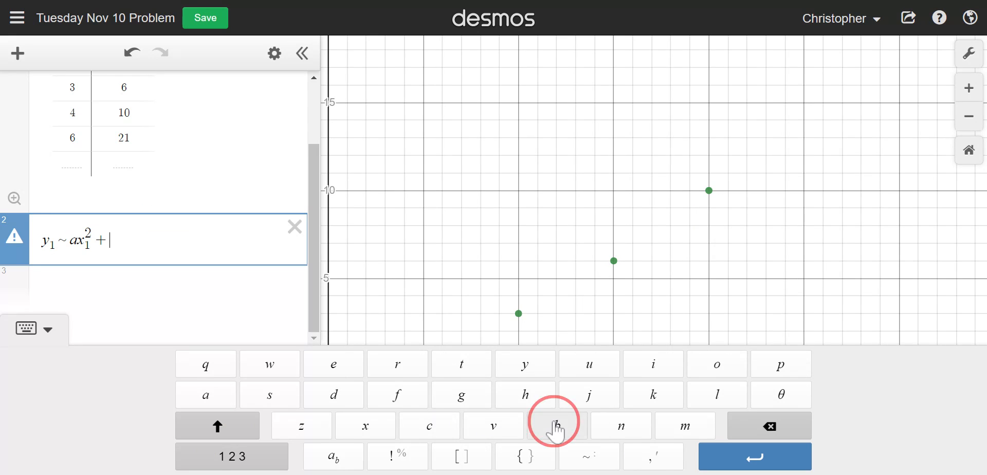
{"action": "left_click", "coordinate": [359, 429]}
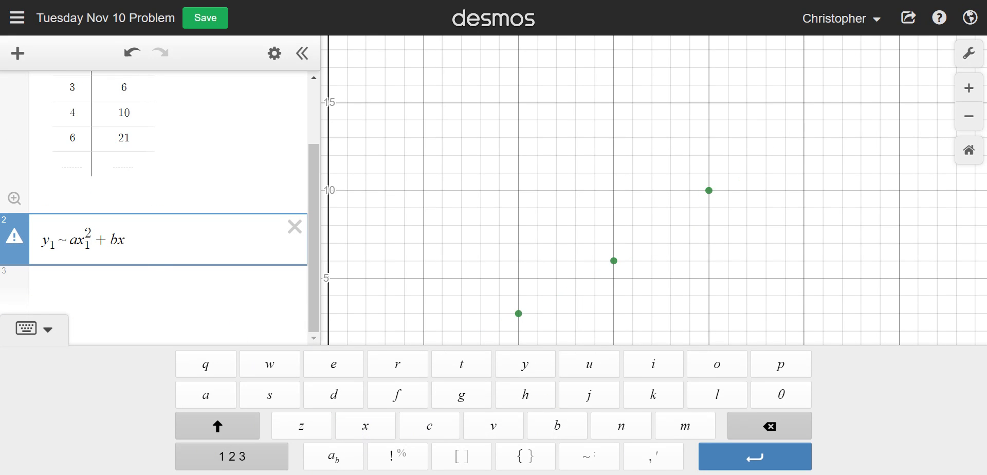
{"action": "left_click", "coordinate": [335, 459]}
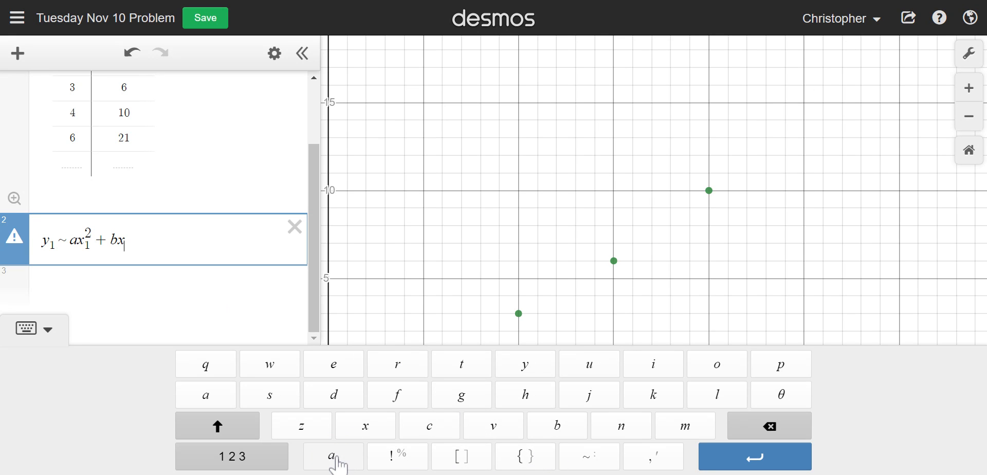
{"action": "type", "text": "1"}
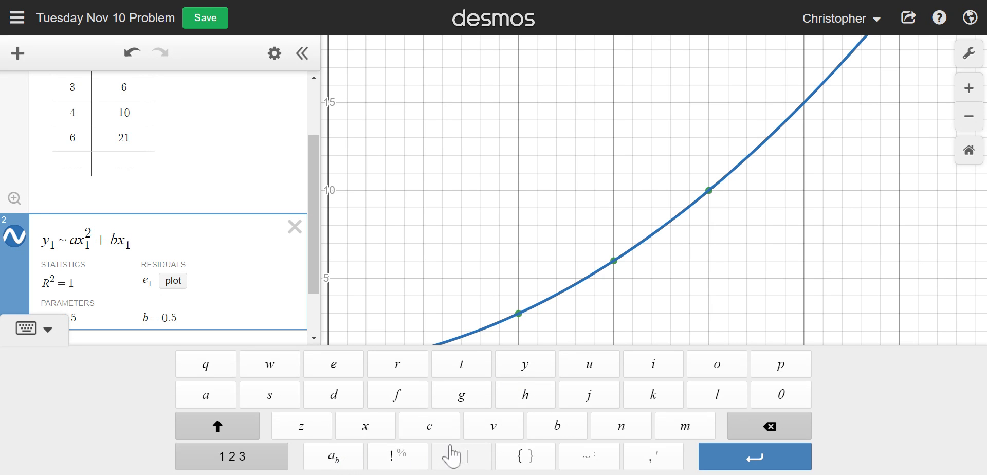
Add the constant term c to complete the regression y₁ ~ ax₁² + bx₁ + c, and hide the on-screen keypad.
{"action": "left_click", "coordinate": [247, 457]}
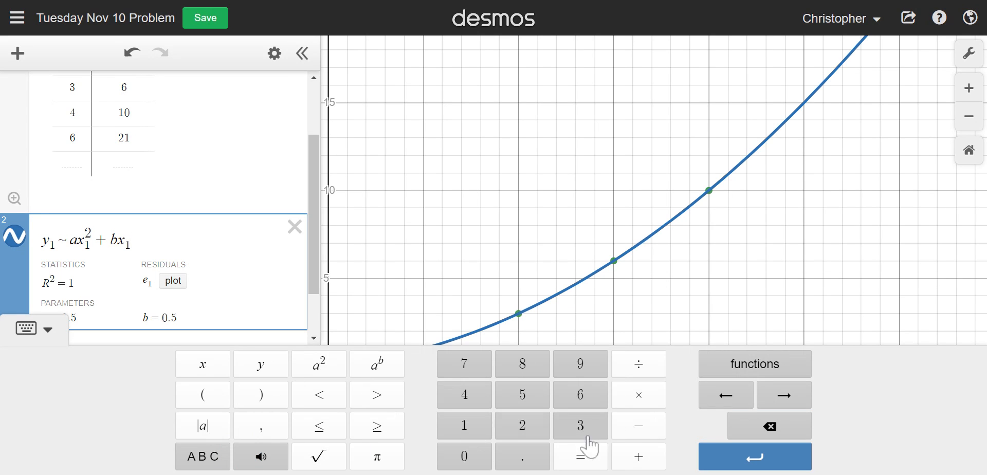
{"action": "left_click", "coordinate": [638, 456]}
{"action": "left_click", "coordinate": [204, 456]}
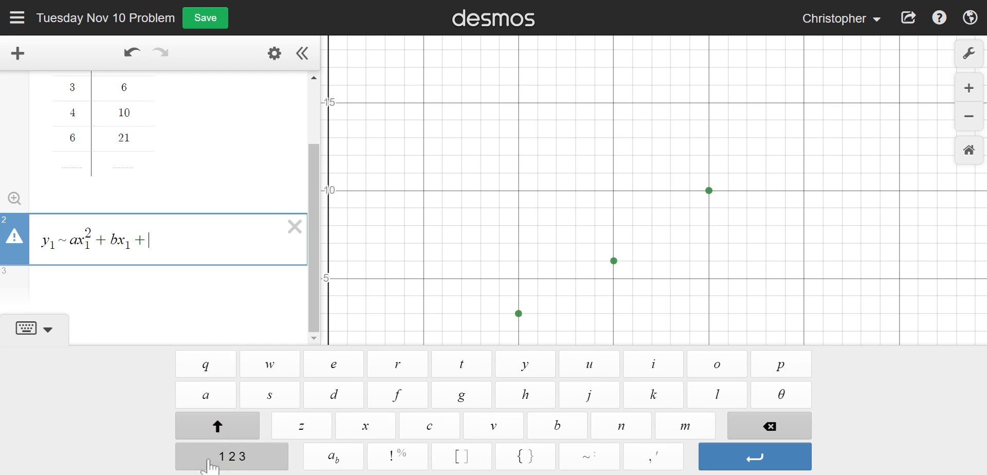
{"action": "left_click", "coordinate": [435, 433]}
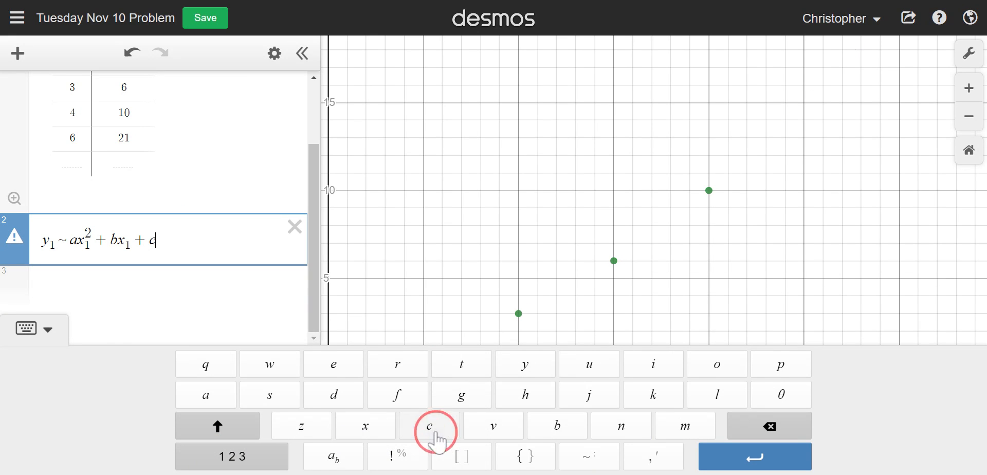
{"action": "scroll", "coordinate": [251, 275], "scroll_direction": "down", "scroll_amount": 2}
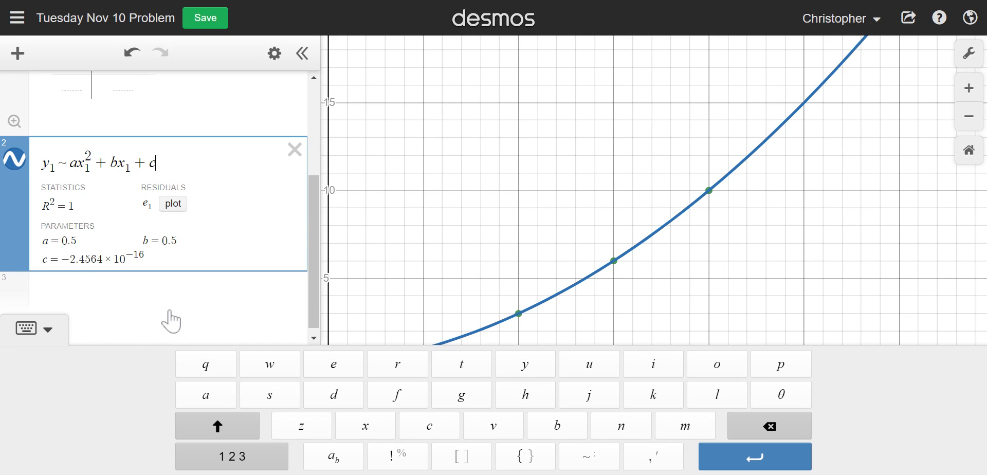
{"action": "left_click", "coordinate": [57, 329]}
{"action": "left_click_drag", "start_coordinate": [470, 392], "coordinate": [531, 379]}
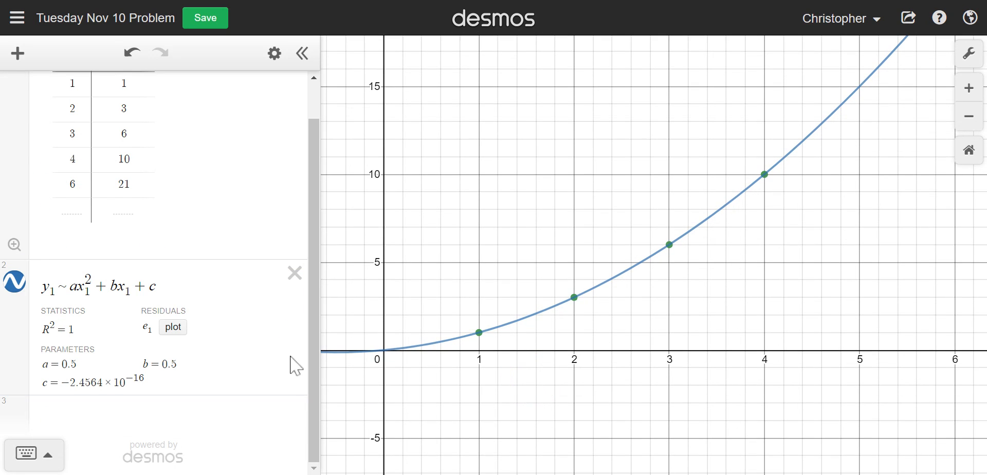